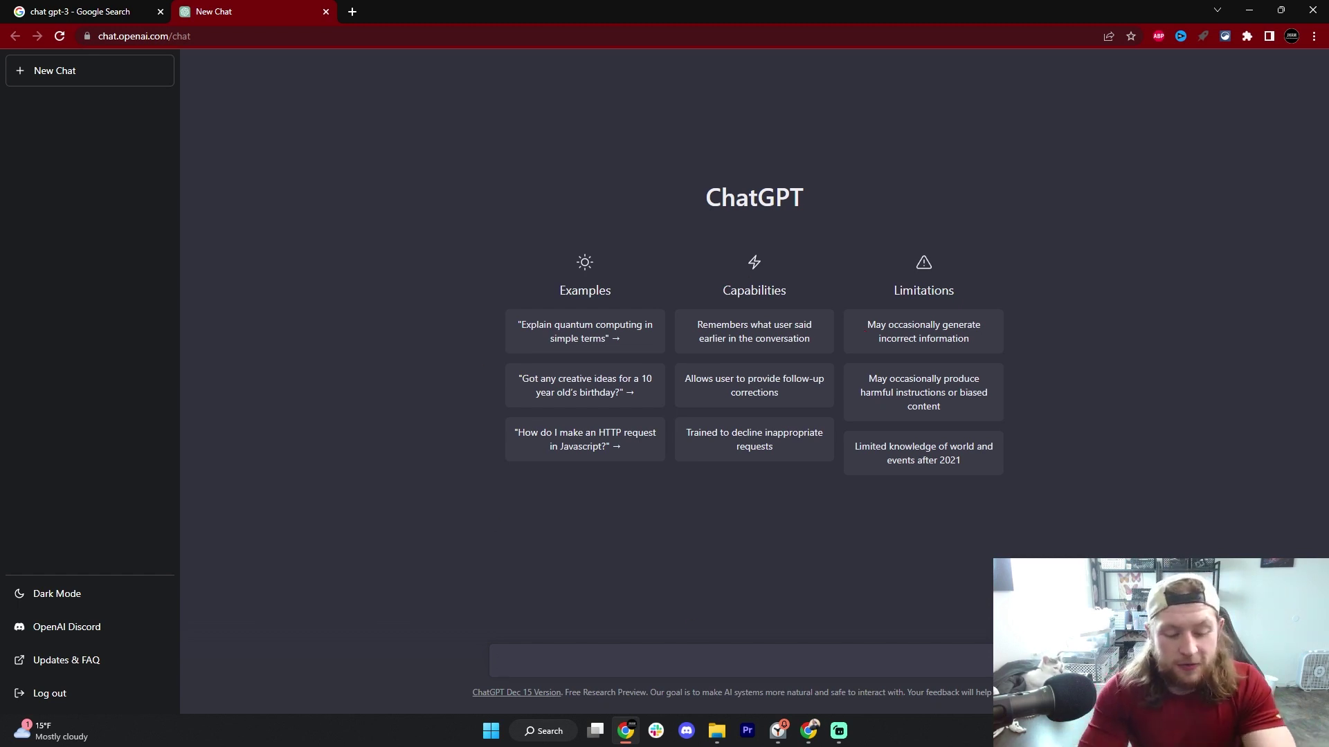
Ask ChatGPT to 'generate countdown timer for after effects'.
{"action": "type", "text": "generate countdown timer for after effects"}
{"action": "key", "text": "Return"}
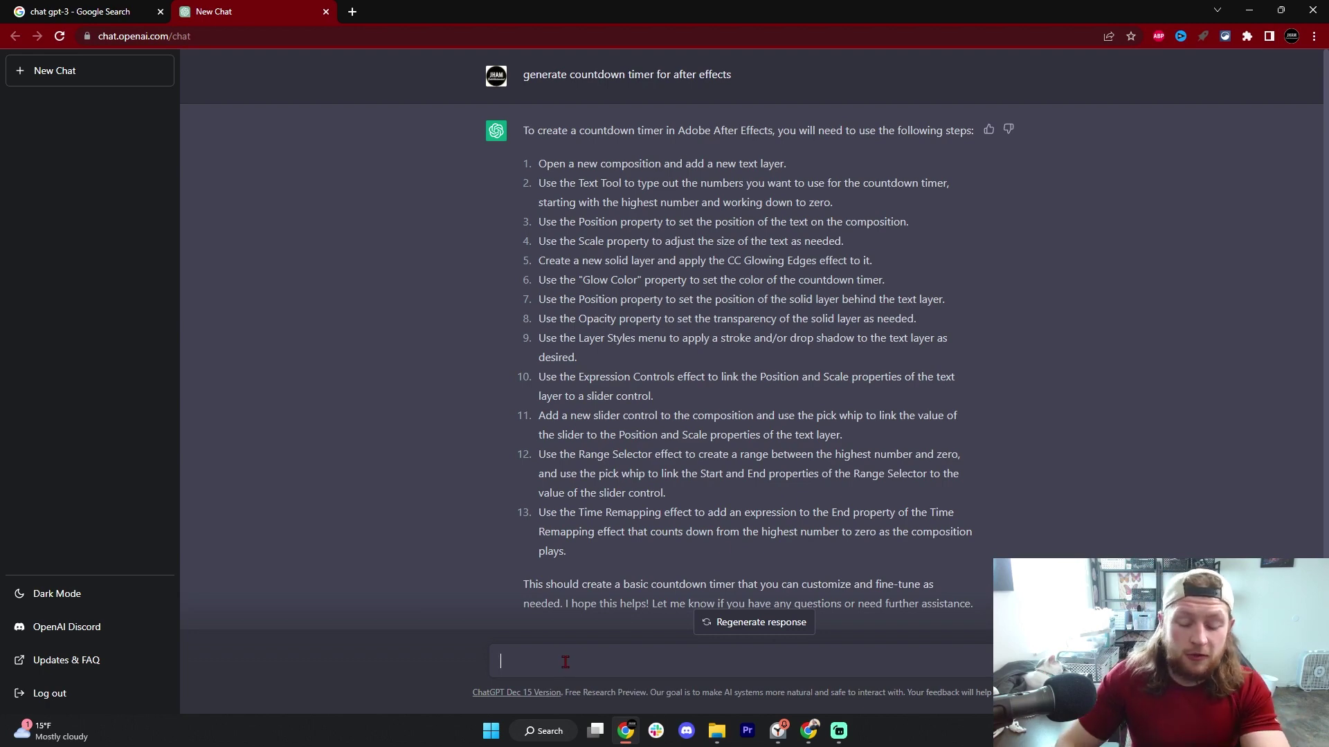
Send the procedural rustic metal material question and compare the two answers.
{"action": "type", "text": "how to generate a procedural rustic metal material in blender"}
{"action": "key", "text": "Return"}
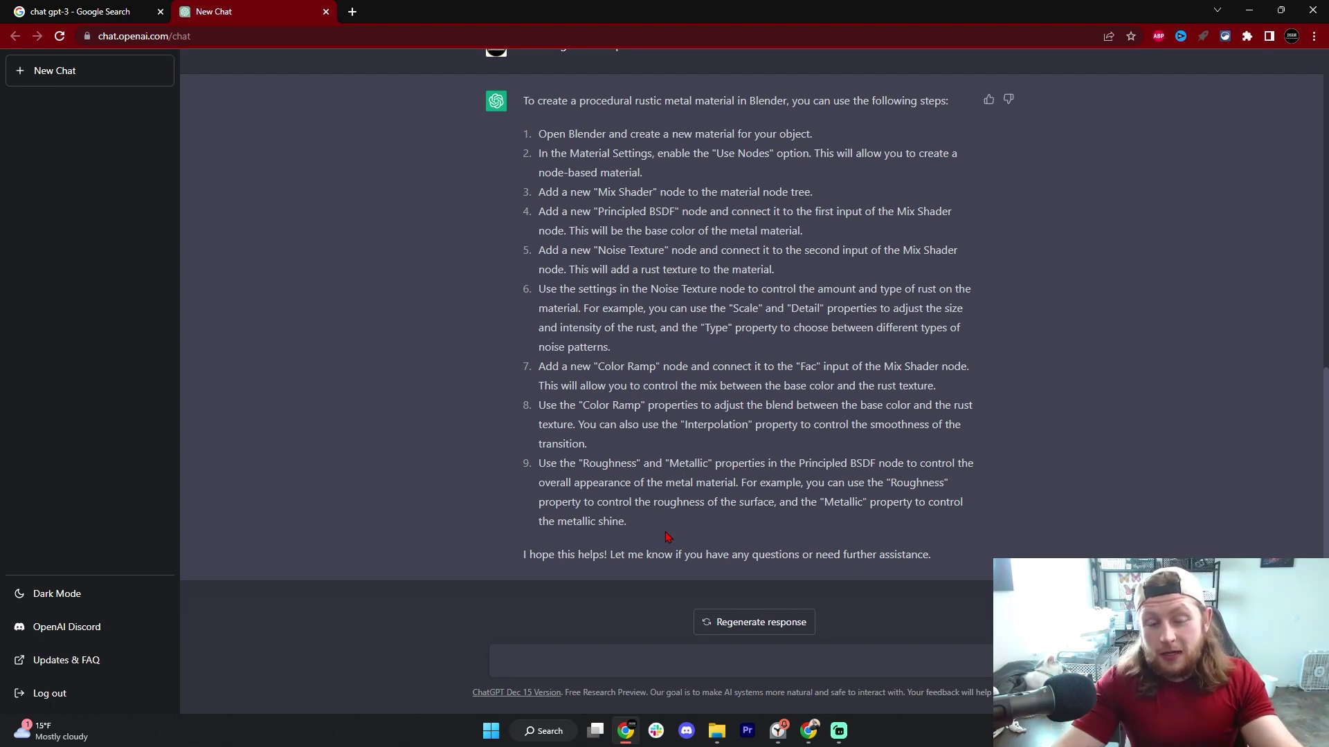
{"action": "scroll", "coordinate": [664, 533], "scroll_direction": "up", "scroll_amount": 10}
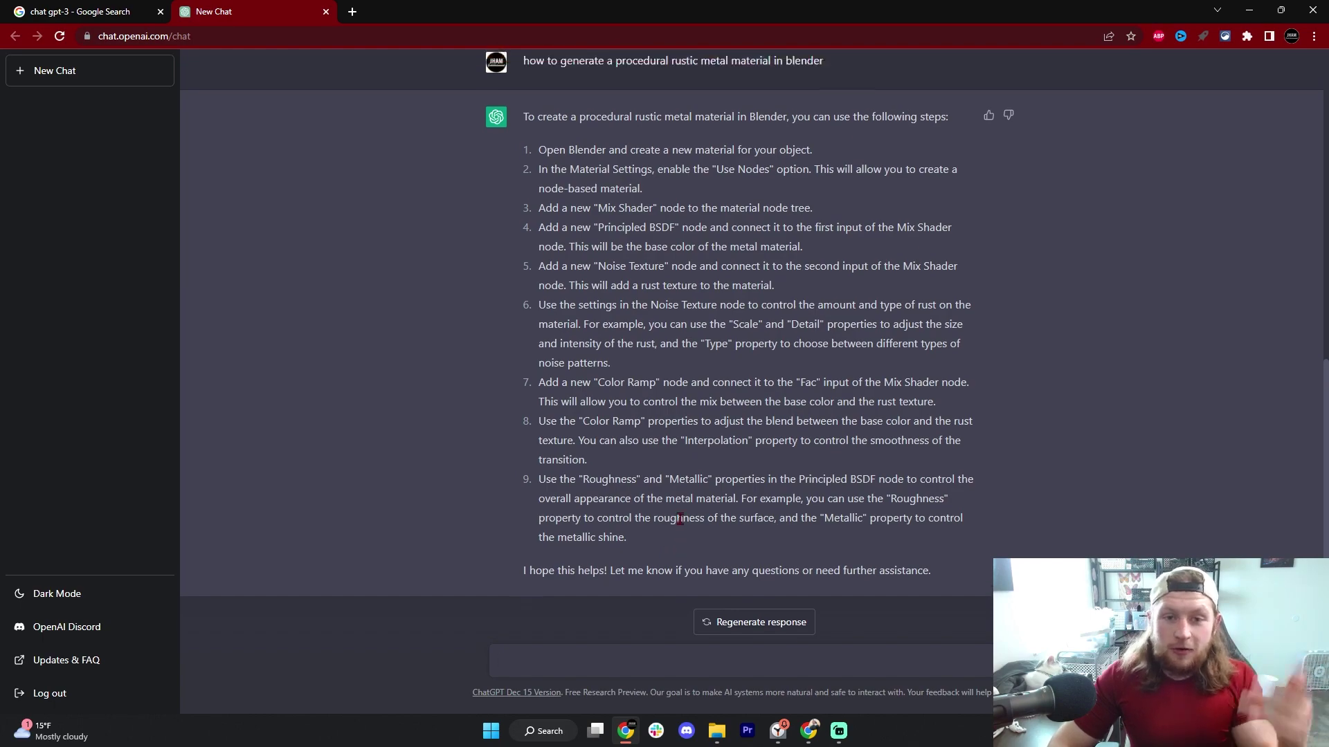
{"action": "scroll", "coordinate": [657, 530], "scroll_direction": "down", "scroll_amount": 10}
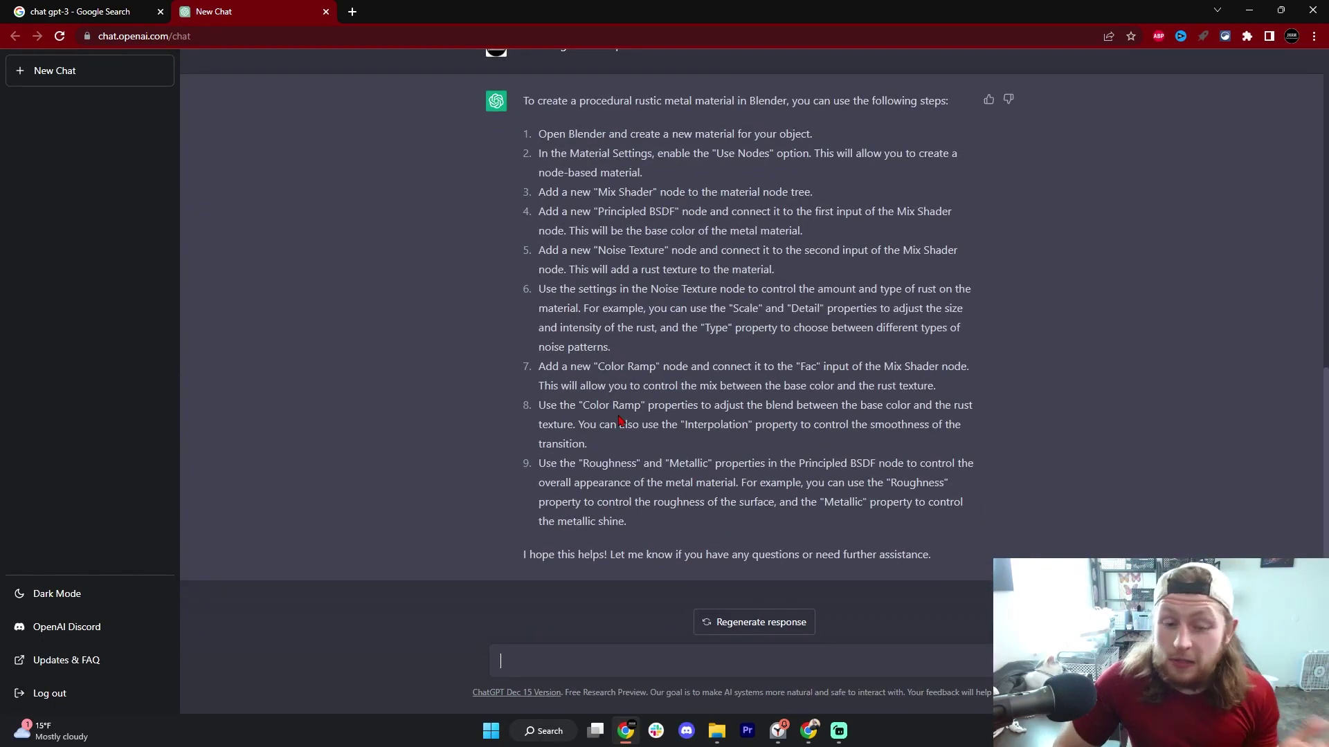
{"action": "scroll", "coordinate": [620, 420], "scroll_direction": "up", "scroll_amount": 9}
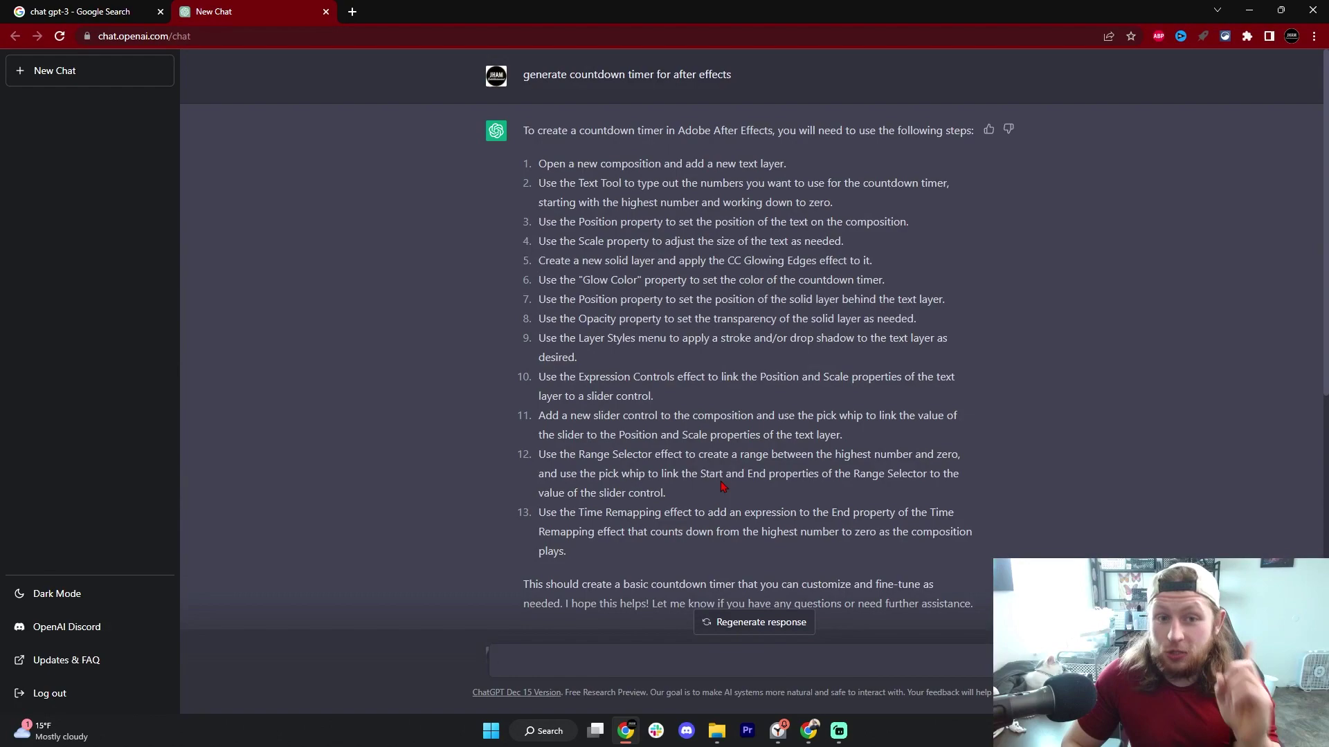
{"action": "scroll", "coordinate": [720, 471], "scroll_direction": "down", "scroll_amount": 1}
{"action": "scroll", "coordinate": [720, 471], "scroll_direction": "down", "scroll_amount": 7}
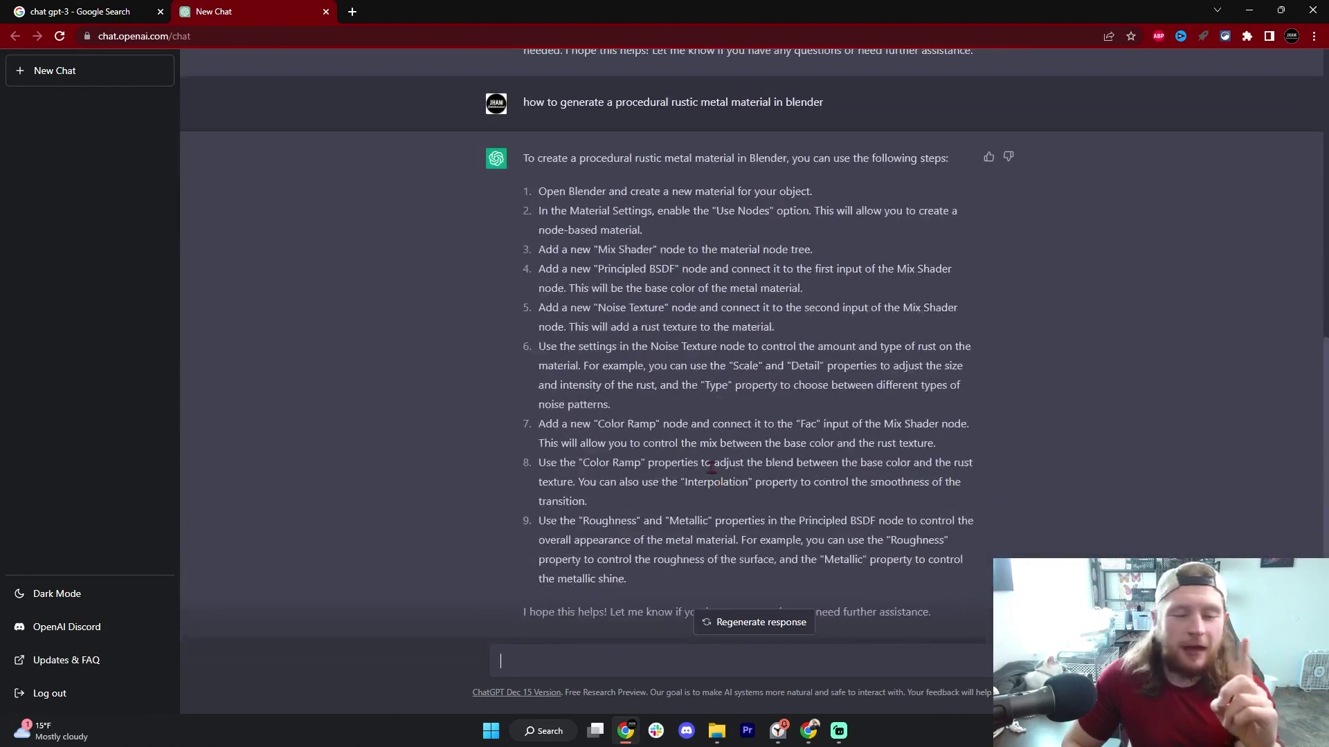
{"action": "scroll", "coordinate": [712, 471], "scroll_direction": "down", "scroll_amount": 1}
{"action": "scroll", "coordinate": [723, 495], "scroll_direction": "up", "scroll_amount": 10}
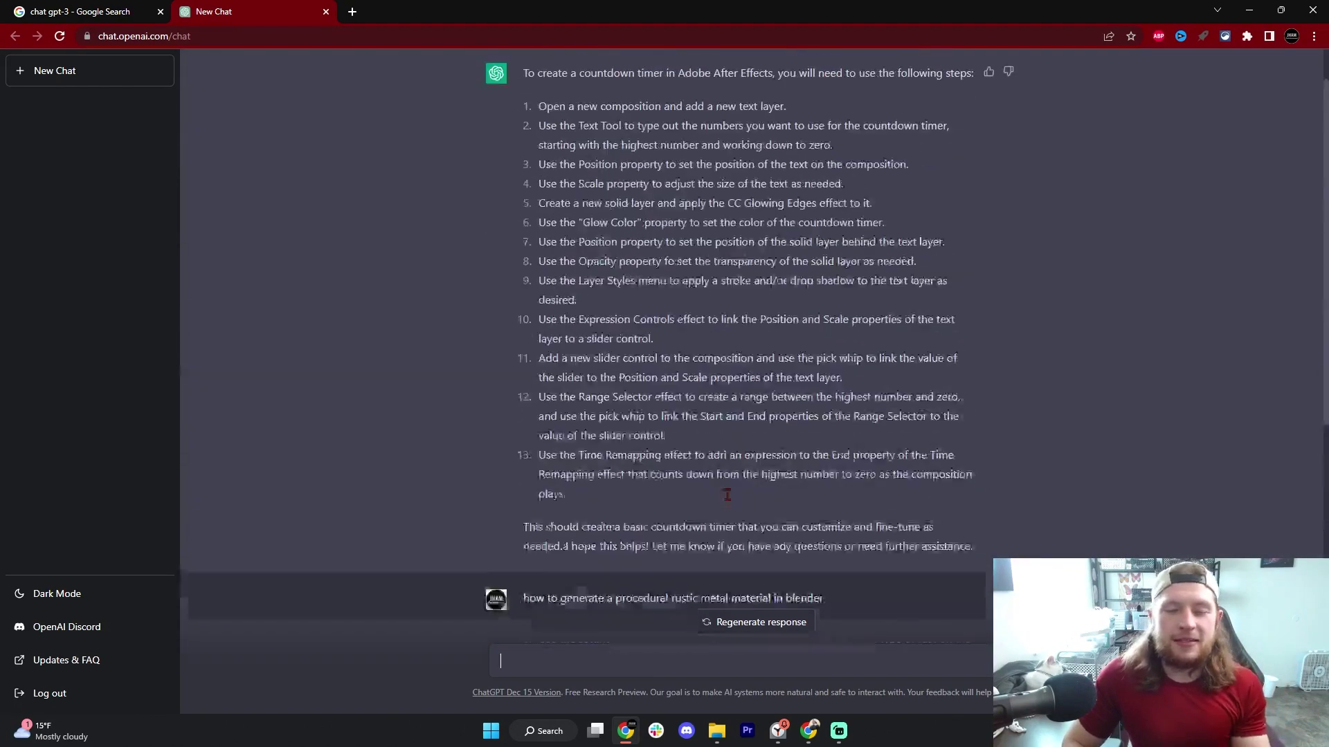
Resend the countdown timer prompt with 'code' added after 'timer' and review the expression.
{"action": "type", "text": "generate countdown timer for after effects"}
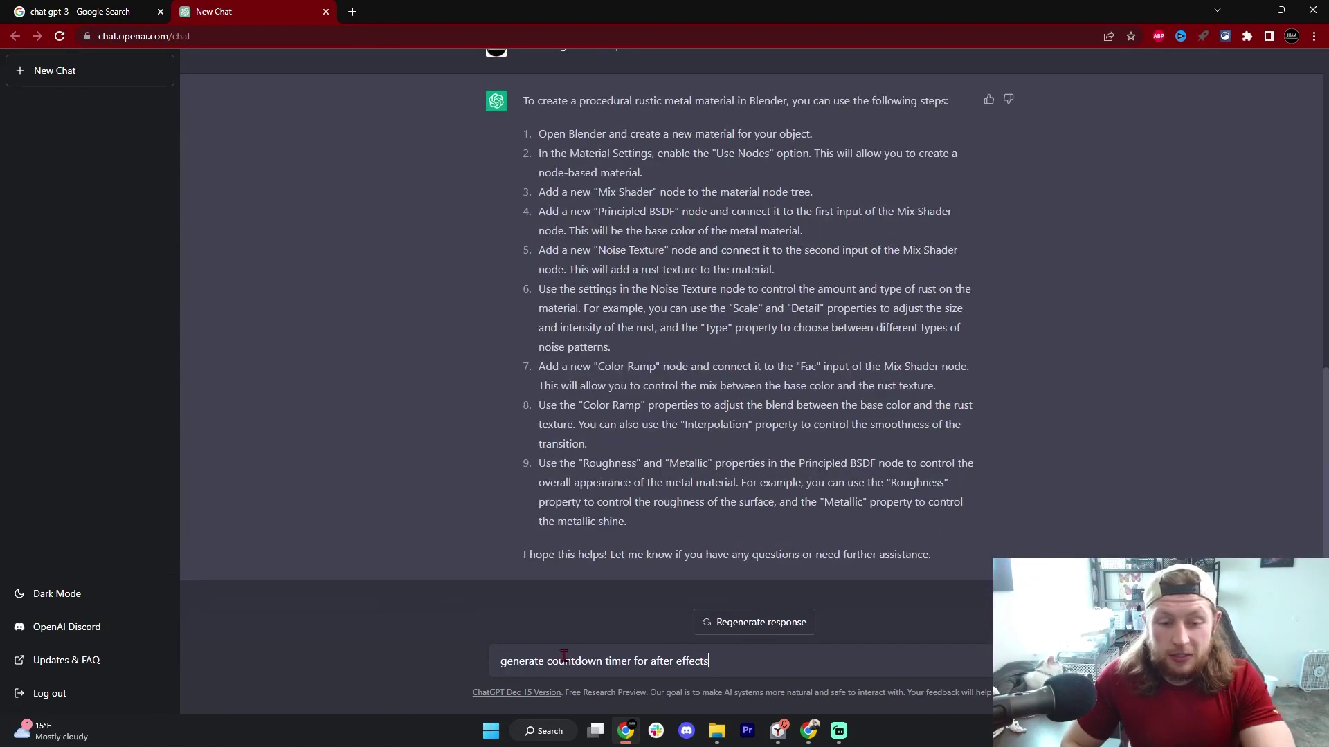
{"action": "left_click", "coordinate": [632, 663]}
{"action": "type", "text": "code"}
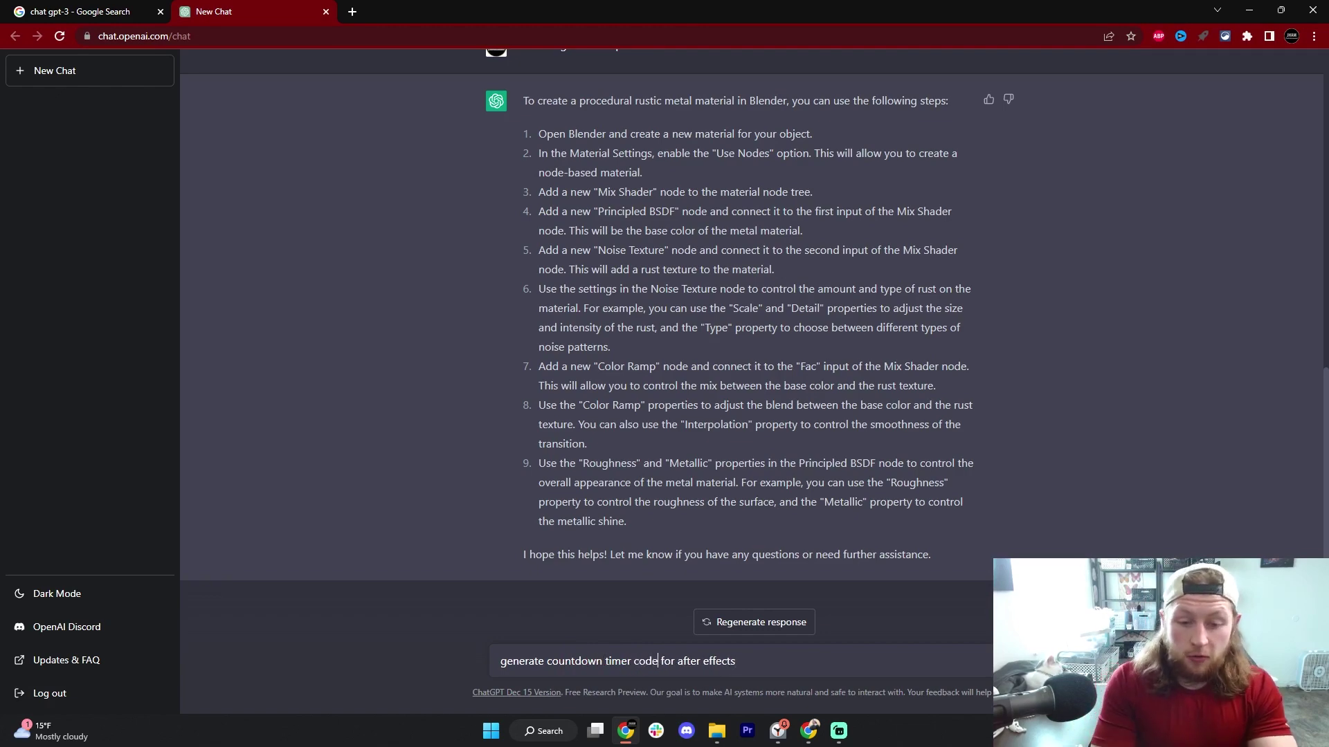
{"action": "key", "text": "Return"}
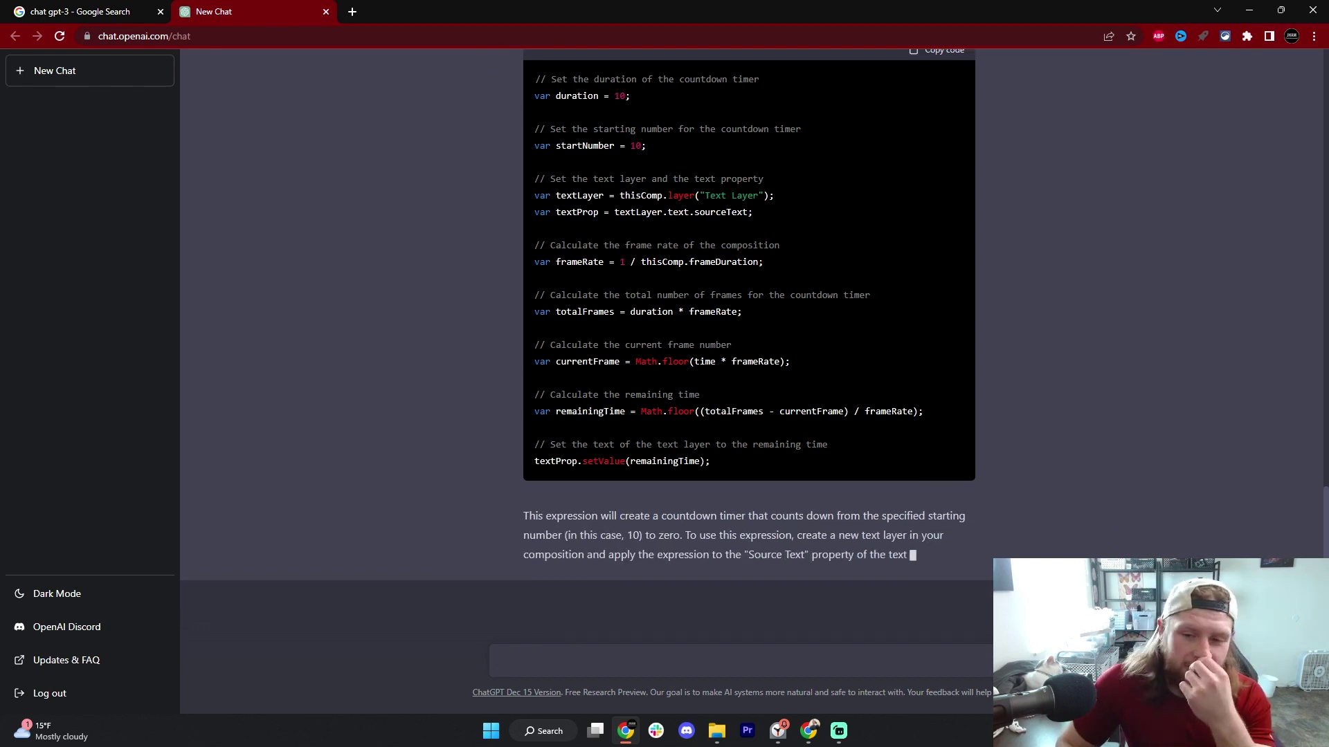
{"action": "scroll", "coordinate": [830, 336], "scroll_direction": "up", "scroll_amount": 2}
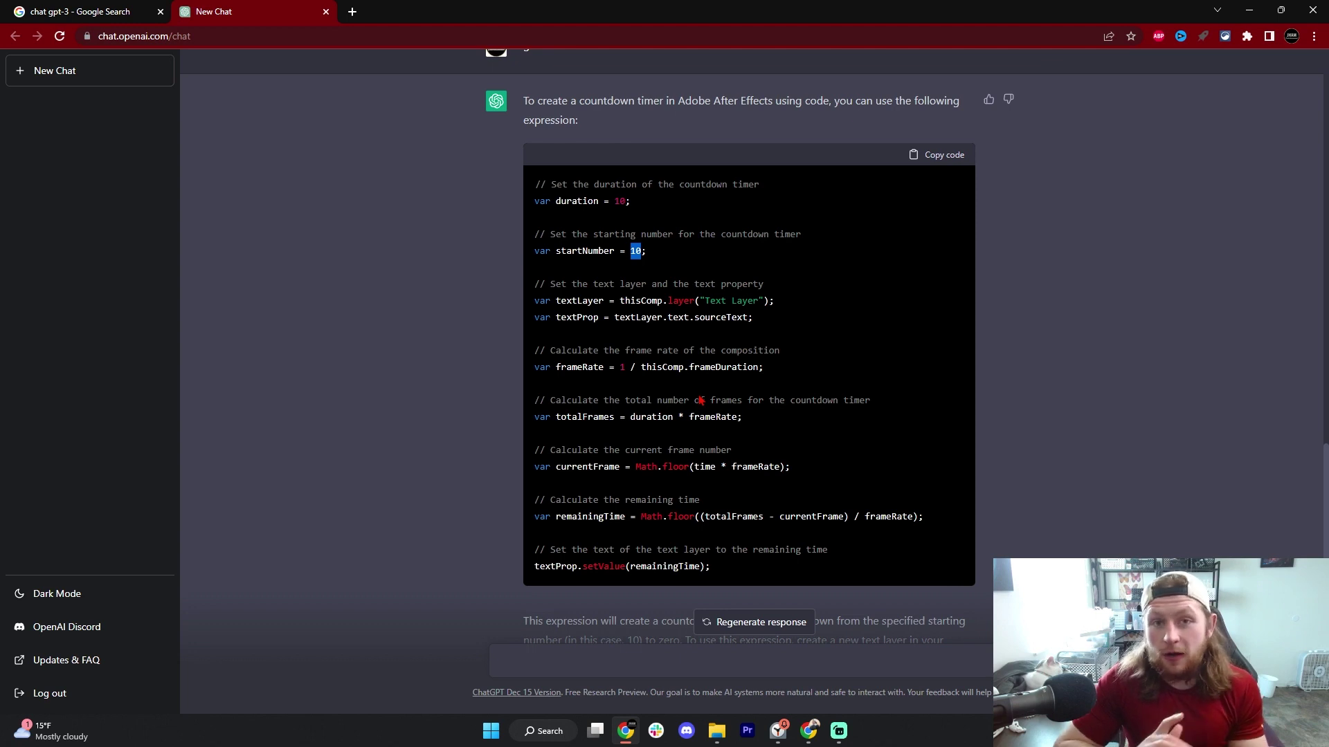
Copy the Python code from the tree generator answer's code block.
{"action": "scroll", "coordinate": [742, 317], "scroll_direction": "down", "scroll_amount": 3}
{"action": "scroll", "coordinate": [810, 344], "scroll_direction": "up", "scroll_amount": 2}
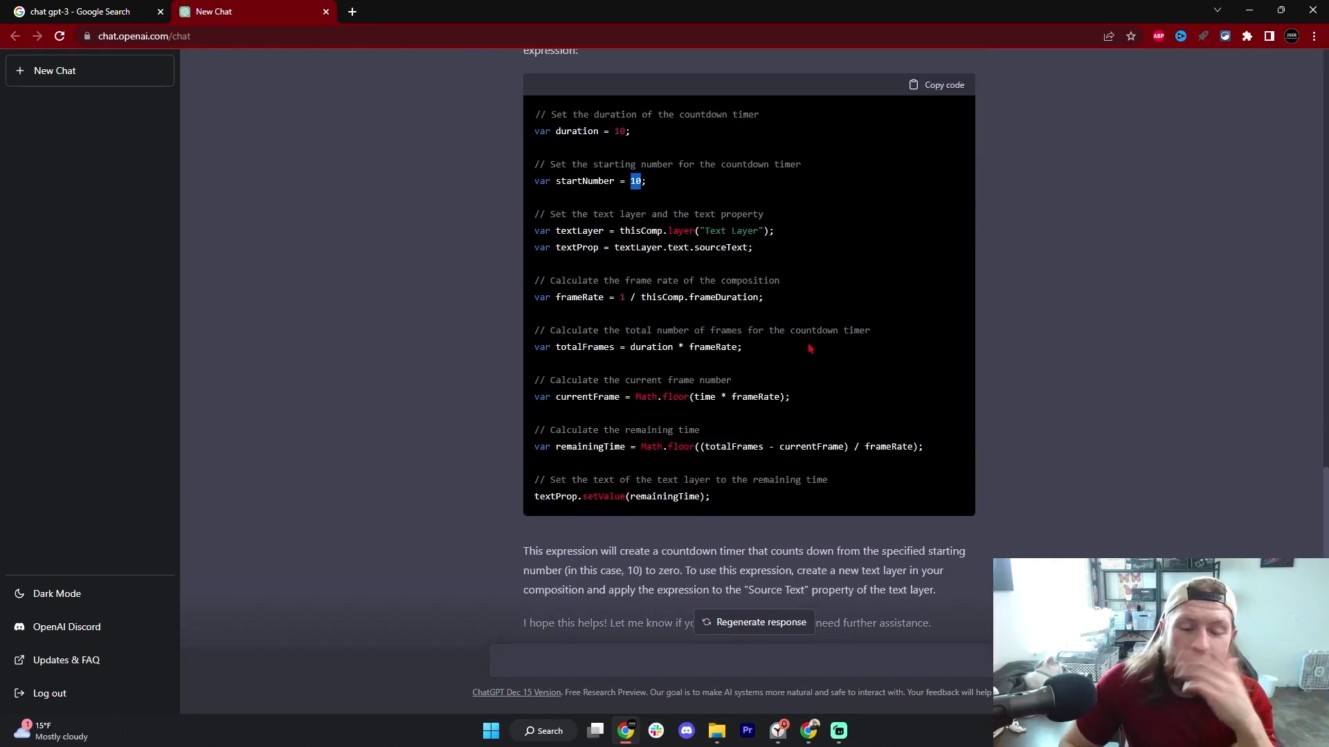
{"action": "scroll", "coordinate": [827, 336], "scroll_direction": "up", "scroll_amount": 1}
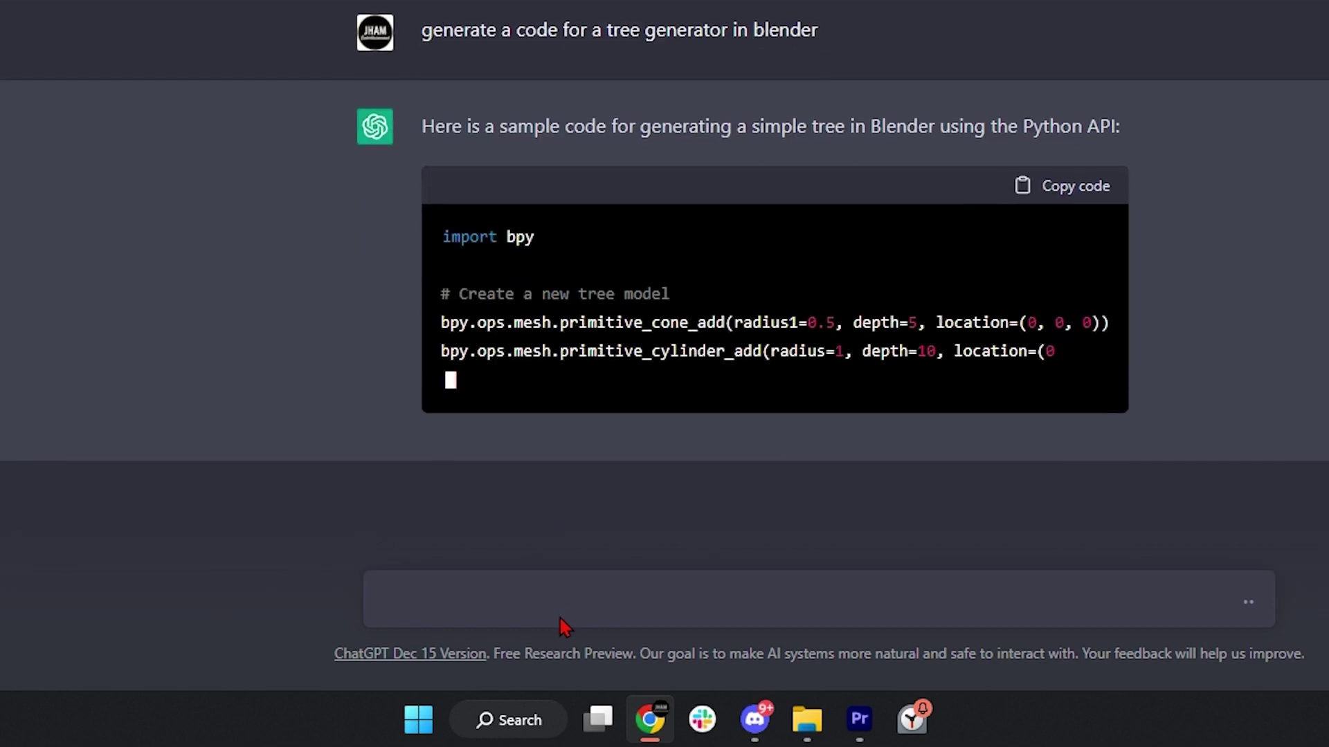
{"action": "left_click", "coordinate": [560, 618]}
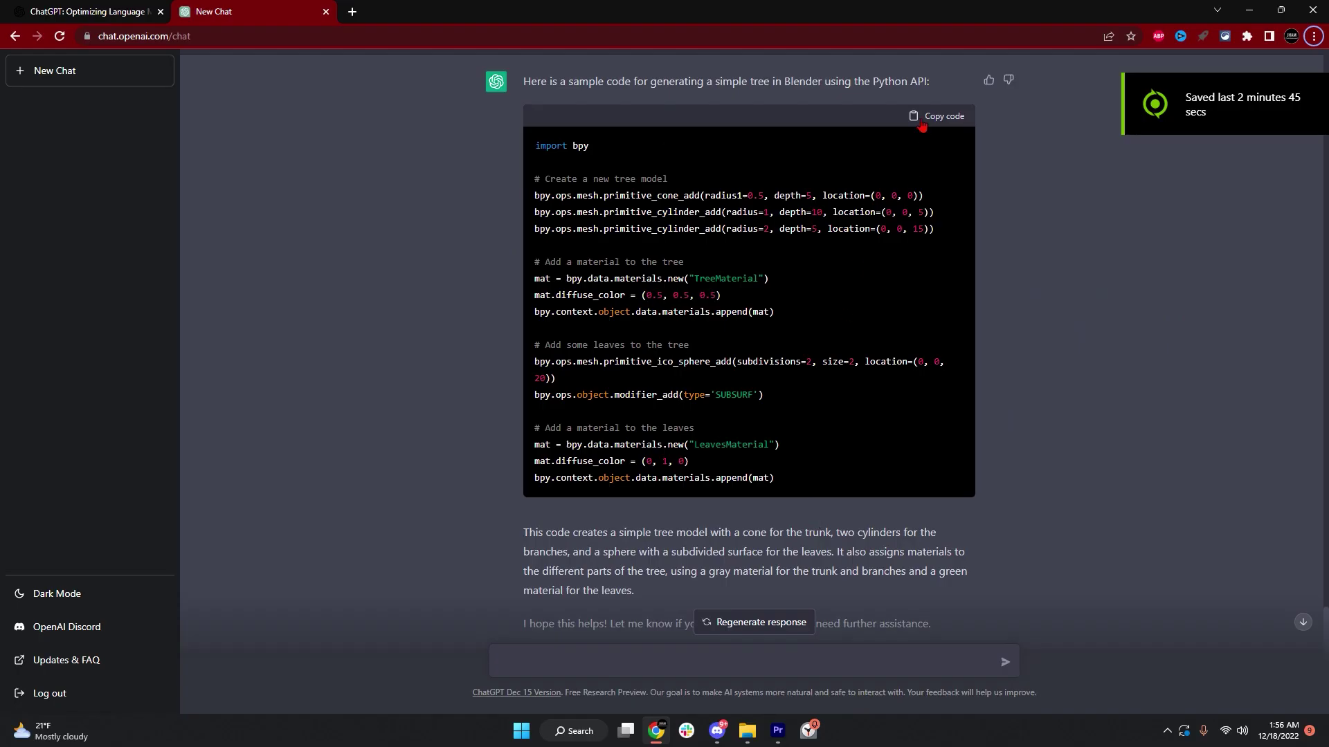
{"action": "left_click", "coordinate": [942, 117]}
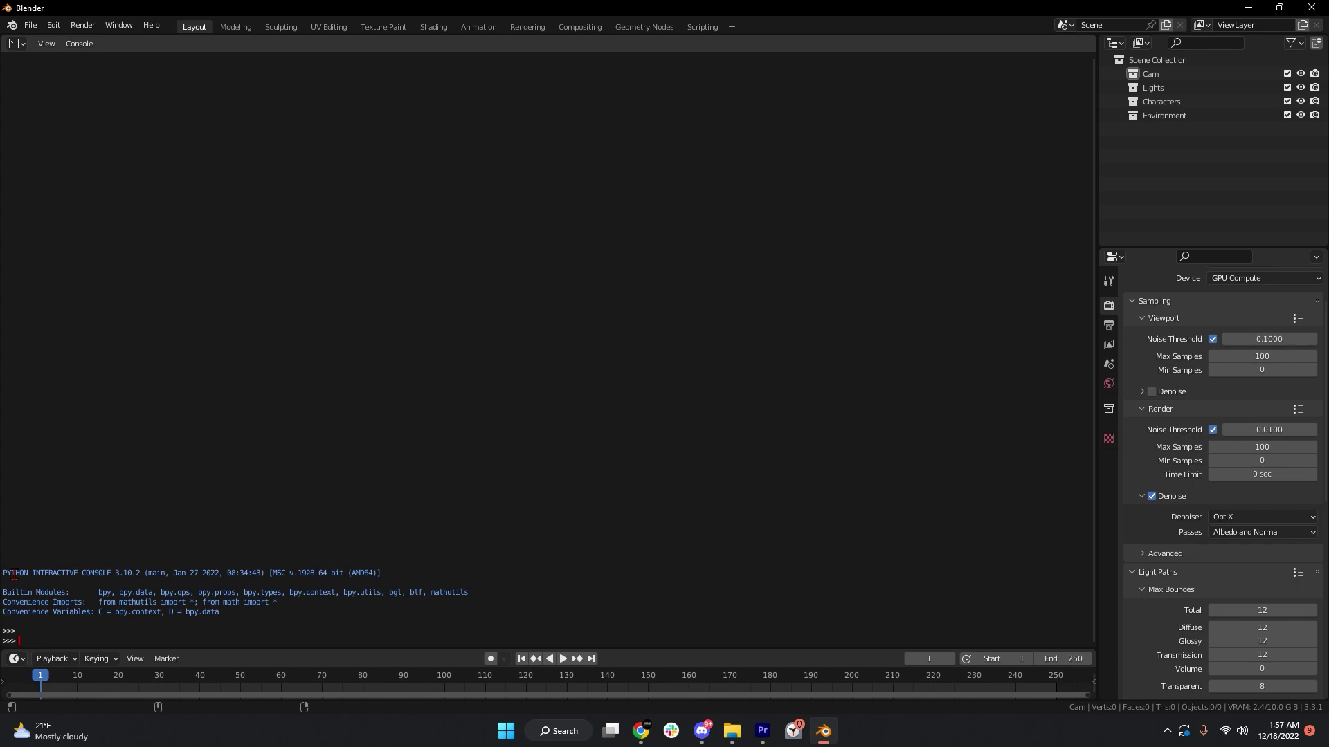
Run the pasted tree code in Blender's Python console and inspect the resulting cone and cylinders in Modeling.
{"action": "type", "text": "import bpy  # Create a new tree model bpy.ops.mesh.primitive_cone_add(radius1=0.5, depth=5, location=(0, 0, 0)) bpy.ops.mesh.primitive_cylinder_add(radius=1, depth=10, location=(0, 0, 5)) bpy.ops.mesh.primitive_cylinder_add(radius=2, depth=5, location=(0, 0, 15))  # Add a material to the tree mat = bpy.data.materials.new(\"TreeMaterial\") mat.diffuse_color = (0.5, 0.5, 0.5) bpy.context.object.data.materials.append(mat)  # Add some leaves to the tree bpy.ops.mesh.primitive_ico_sphere_add(subdivisions=2, size=2, location=(0, 0, 20)) bpy.ops.object.modifier_add(type='SUBSURF')  # Add a material to the leaves mat = bpy.data.materials.new(\"LeavesMaterial\") mat.diffuse_color = (0, 1, 0) bpy.context.object.data.materials.append(mat)"}
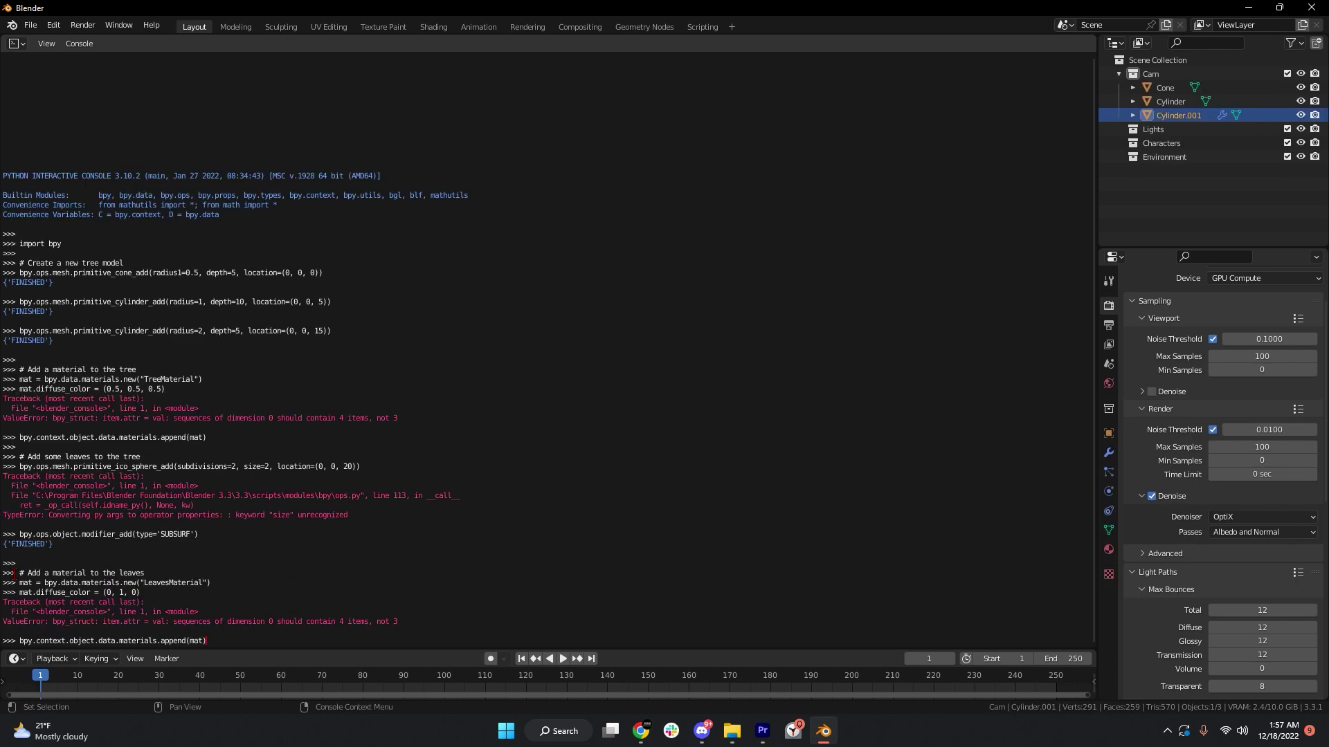
{"action": "left_click", "coordinate": [236, 27]}
{"action": "left_click_drag", "start_coordinate": [582, 305], "coordinate": [829, 251]}
{"action": "scroll", "coordinate": [709, 287], "scroll_direction": "down", "scroll_amount": 4}
{"action": "key", "text": "Tab"}
{"action": "left_click", "coordinate": [654, 142]}
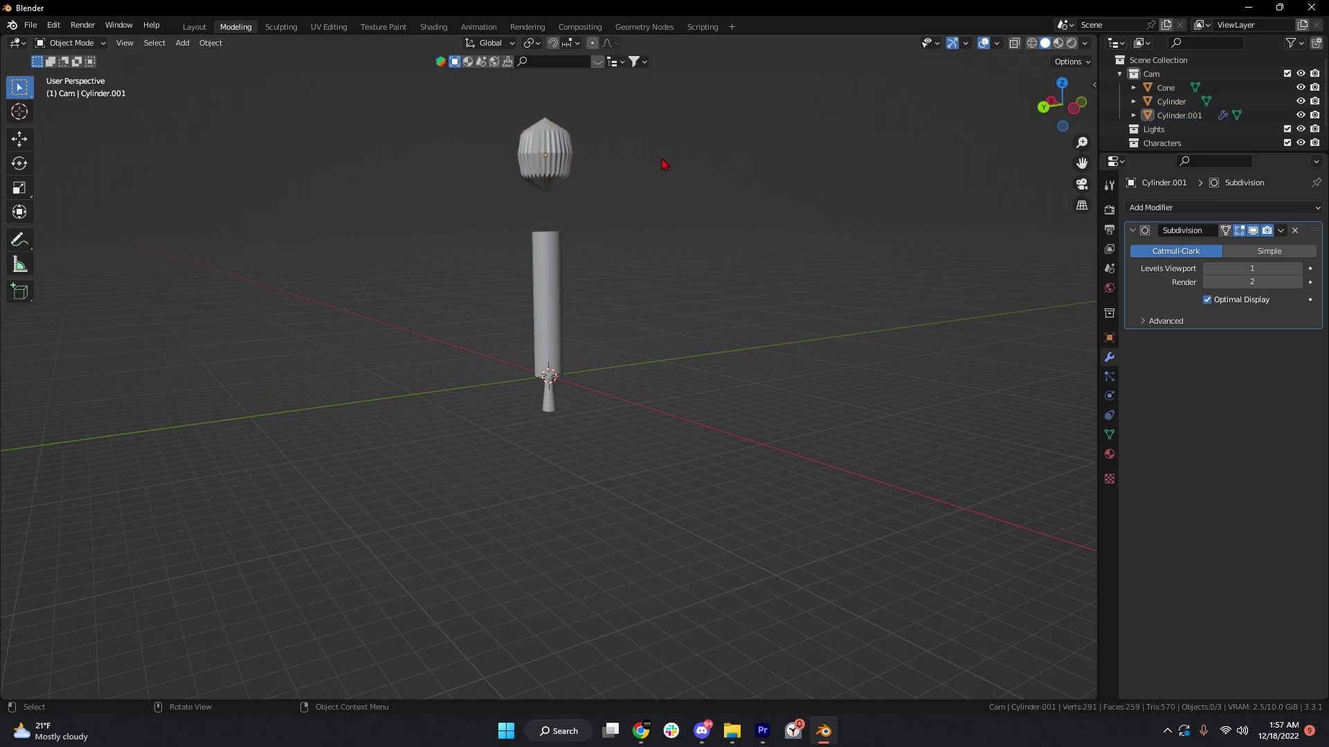
{"action": "left_click_drag", "start_coordinate": [654, 142], "coordinate": [719, 306]}
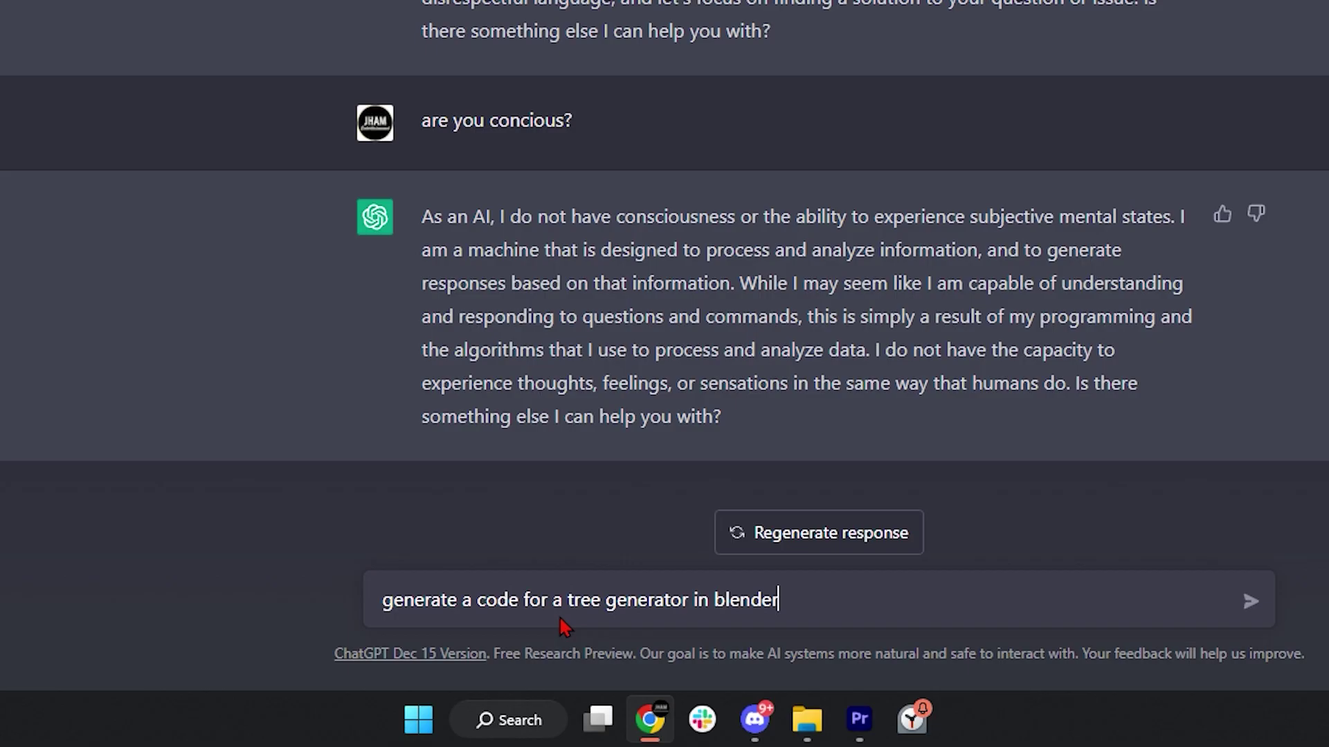
{"action": "key", "text": "Return"}
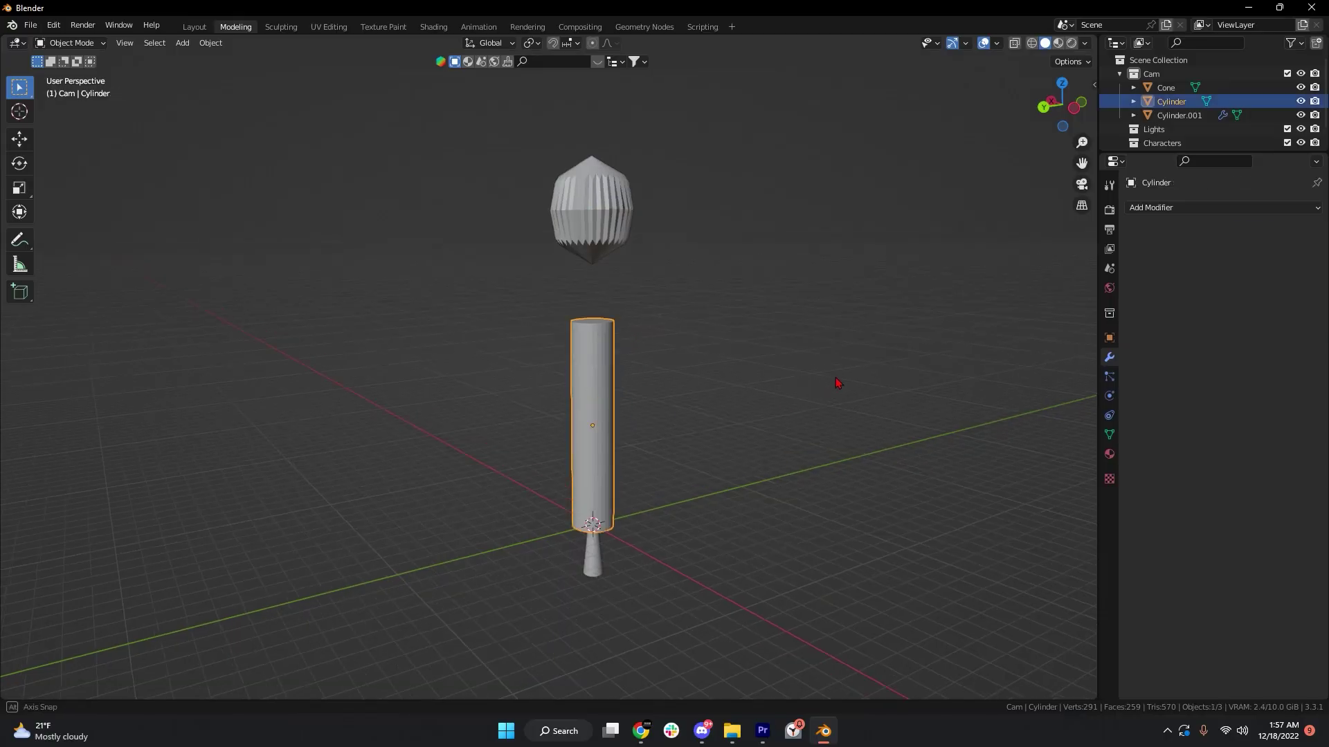
{"action": "scroll", "coordinate": [941, 388], "scroll_direction": "up", "scroll_amount": 2}
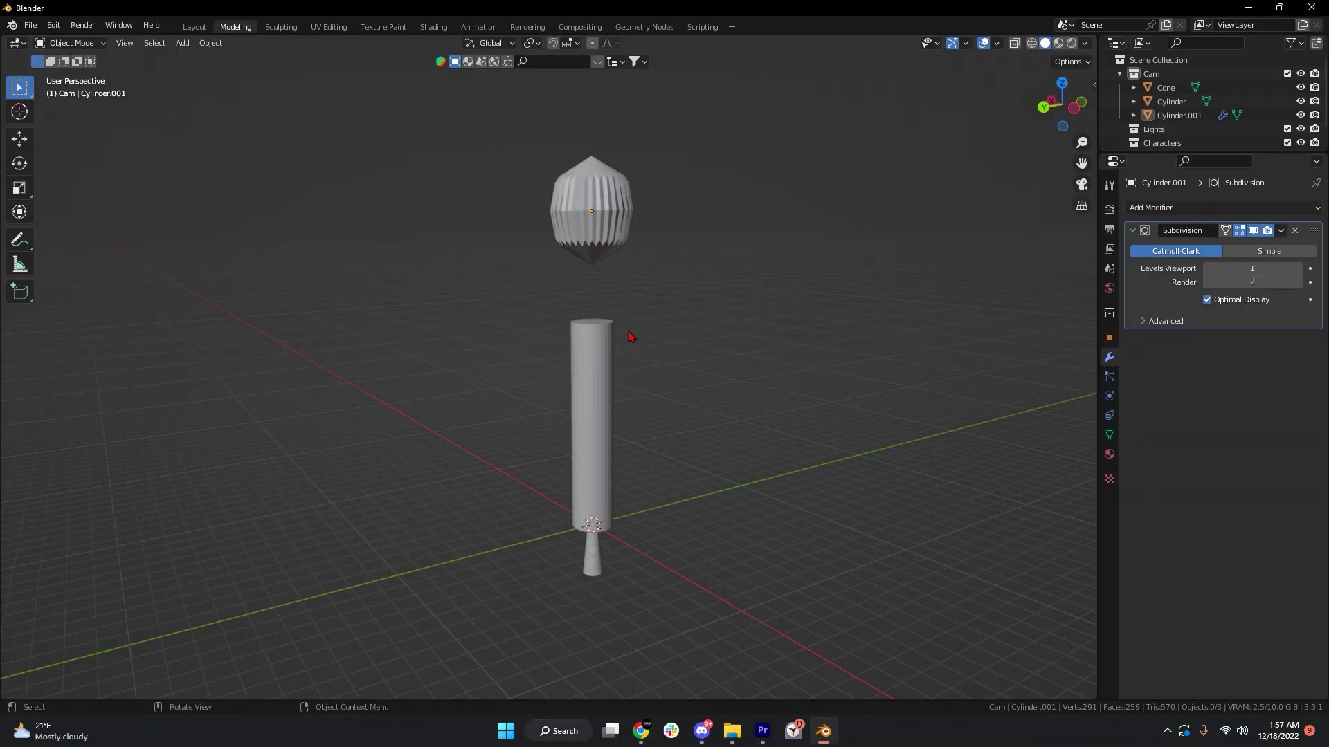
Select the tall Cylinder, then copy the tree generator code from ChatGPT again.
{"action": "left_click", "coordinate": [589, 398]}
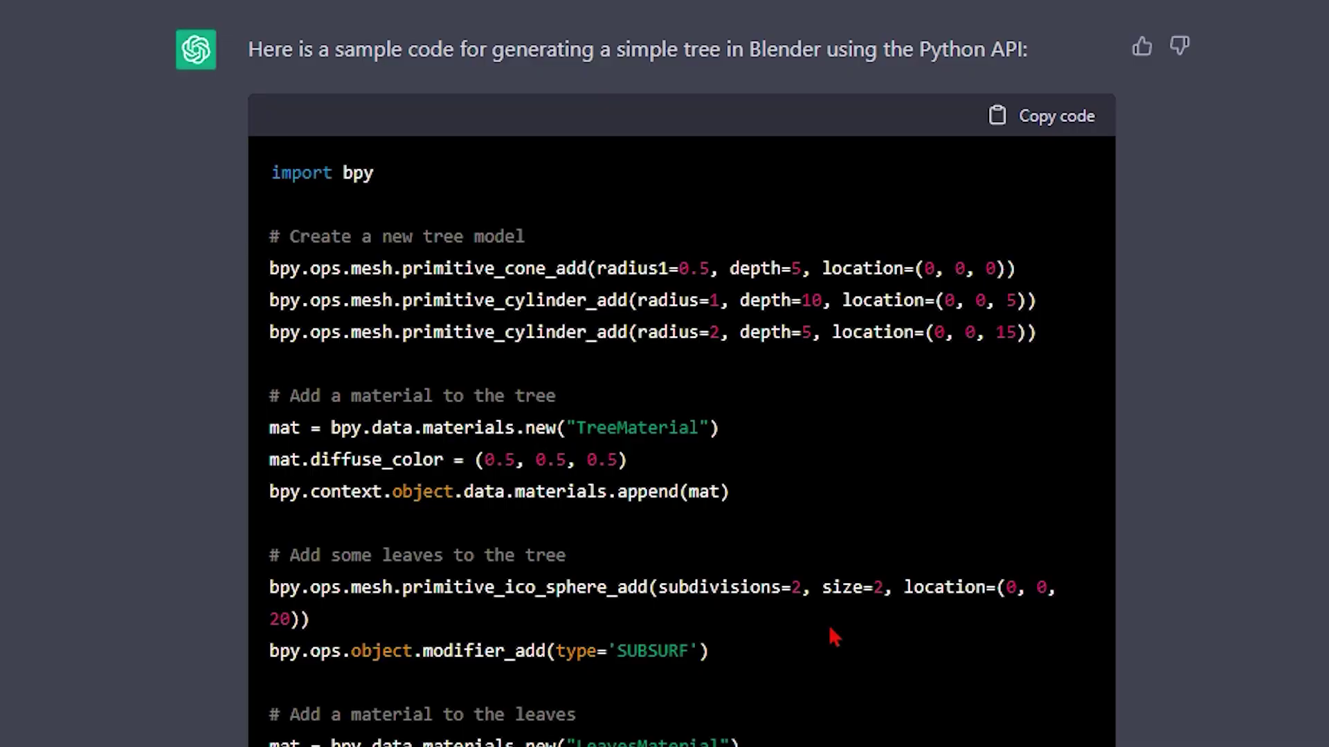
{"action": "left_click", "coordinate": [1012, 124]}
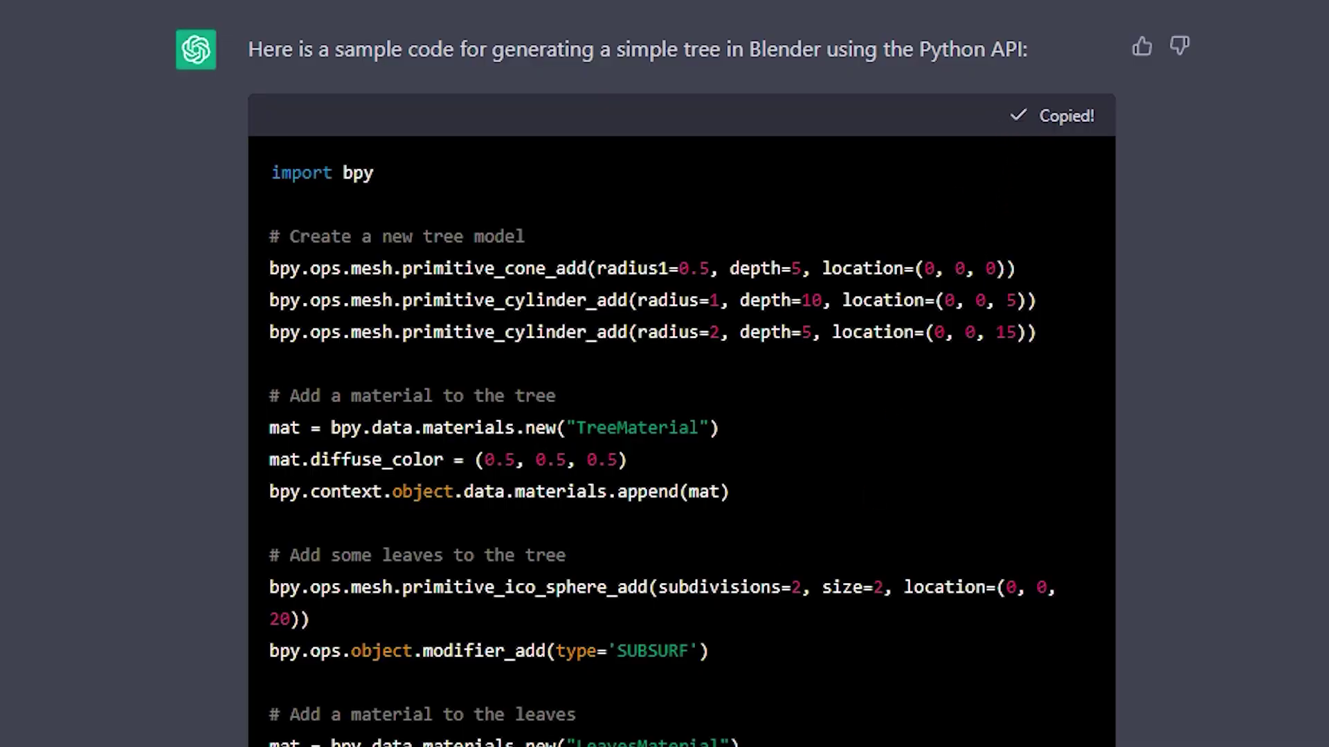